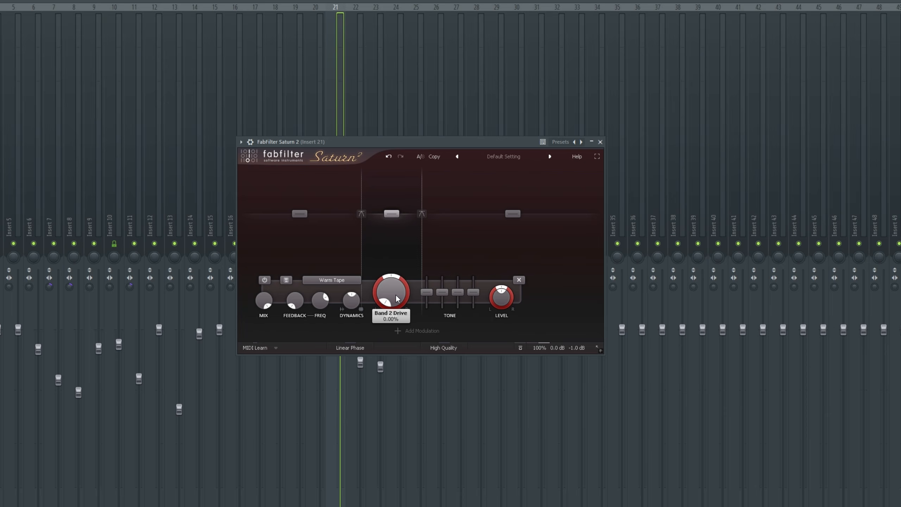
- Raise the Band 2 drive in Saturn 2 on Insert 21 and adjust the Band 3 gain in Pro-Q 3
key("space")
left_click_drag(389, 248, 399, 199)
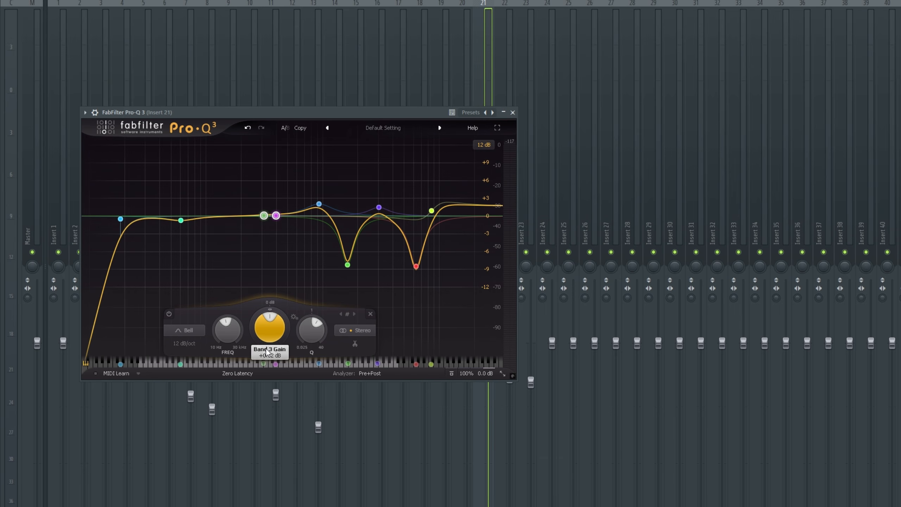
mouse_move(267, 351)
left_mouse_down()
mouse_move(276, 323)
mouse_move(277, 337)
left_mouse_up()
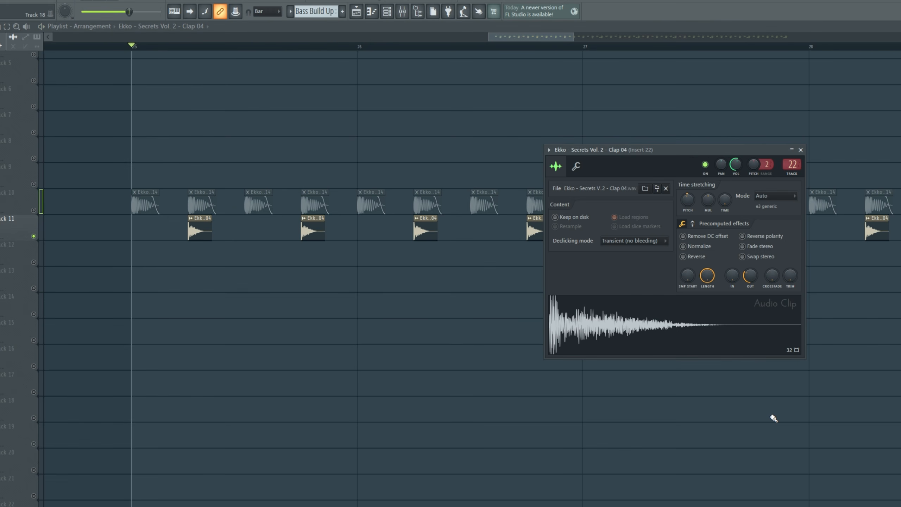
- Play the arrangement to audition the clap and percussion layers together with the kick
key("space")
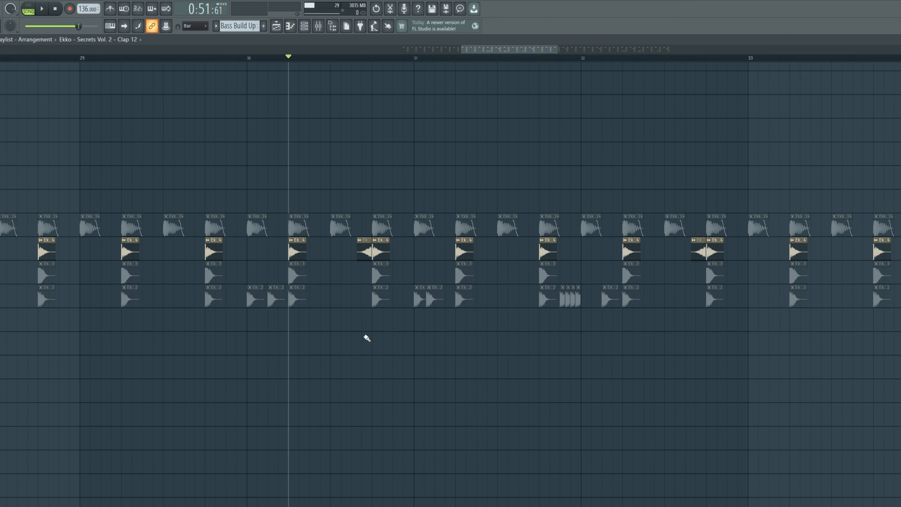
key("space")
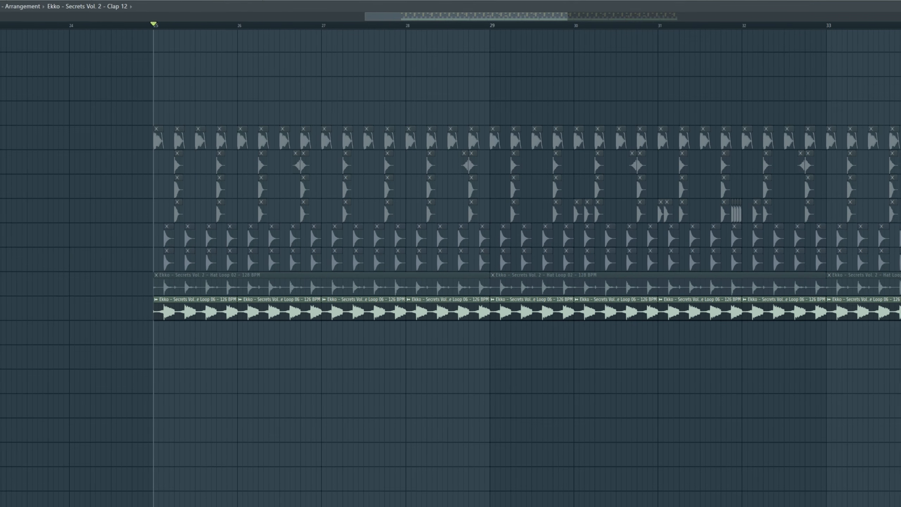
key("space")
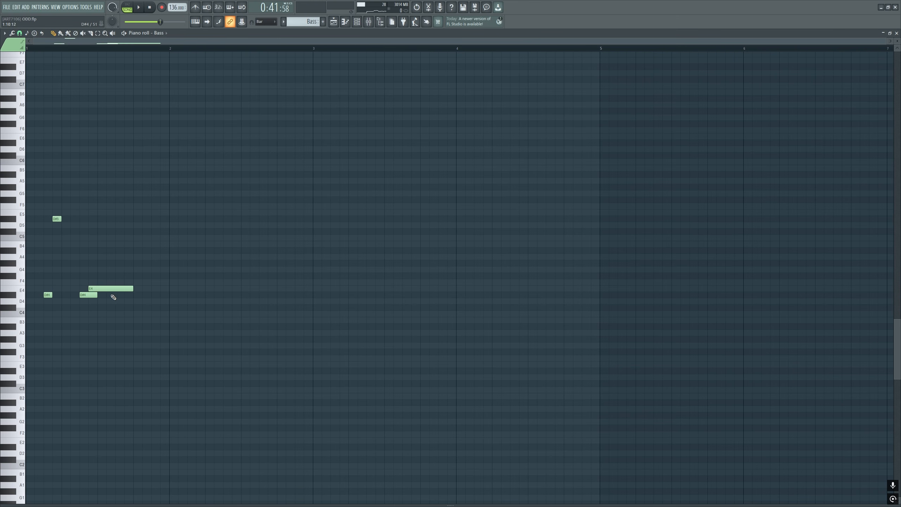
- Duplicate the one-bar Bass note pattern three times to fill four bars, deselect the notes and play it
key("ctrl+b")
key("ctrl+b")
key("ctrl+b")
key("ctrl+d")
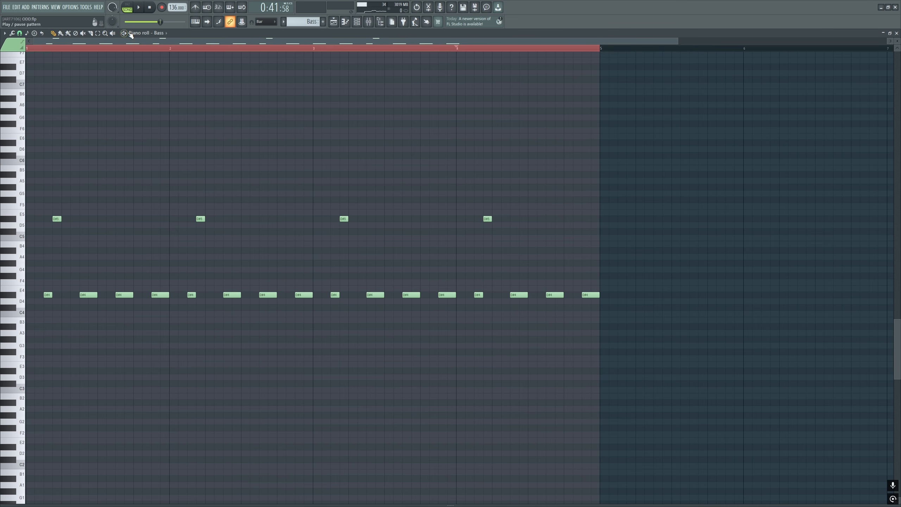
key("space")
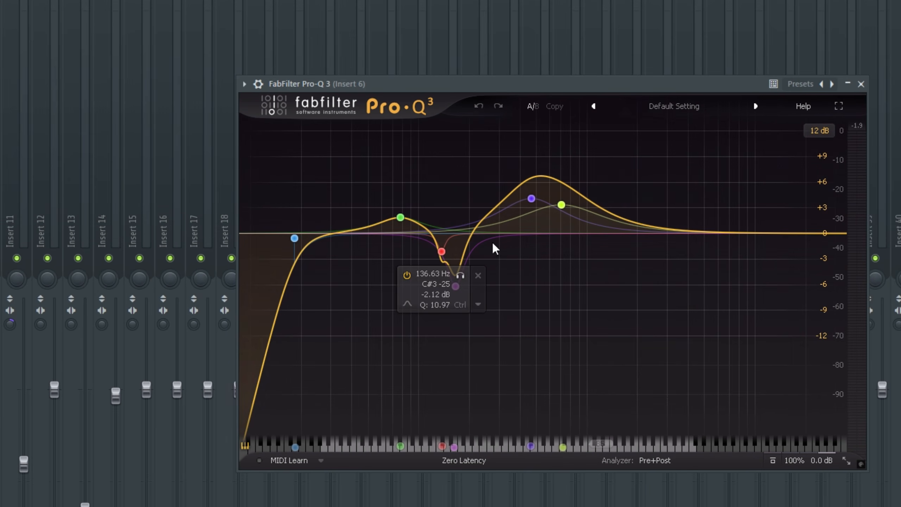
- Check the low boost band in the first Pro-Q 3 on Insert 6 and adjust the low cut frequency in the other Pro-Q 3
left_click(400, 217)
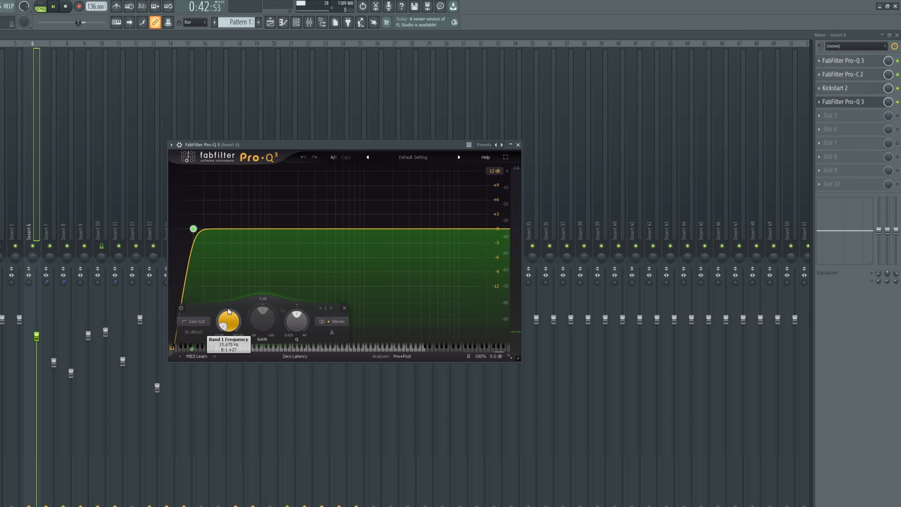
mouse_move(229, 312)
left_mouse_down()
mouse_move(227, 272)
mouse_move(229, 310)
left_mouse_up()
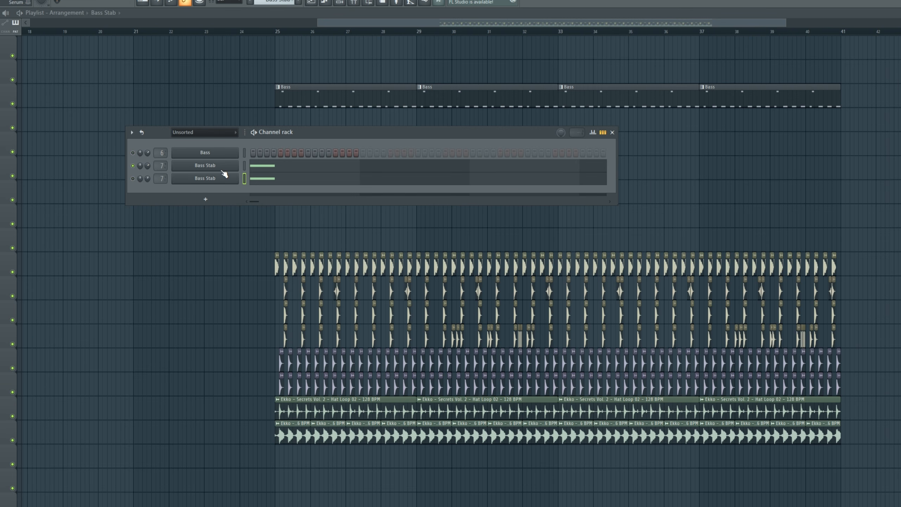
- Open the first Bass Stab layer and review the OTT and Decapitator effects on Insert 7
left_click(226, 170)
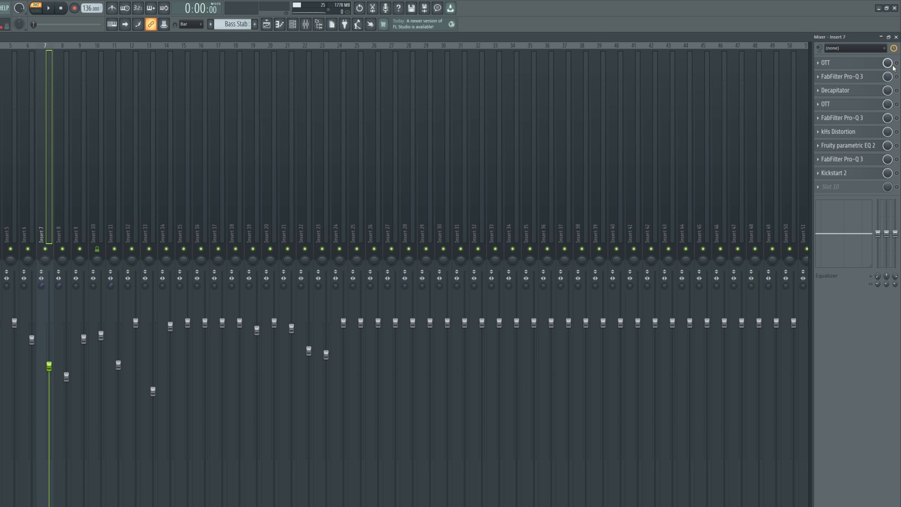
left_click(868, 66)
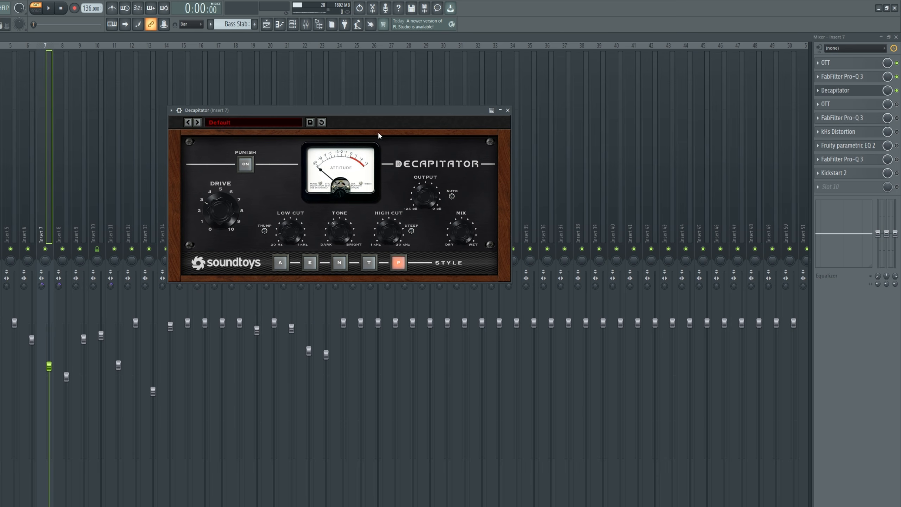
left_click_drag(390, 113, 390, 133)
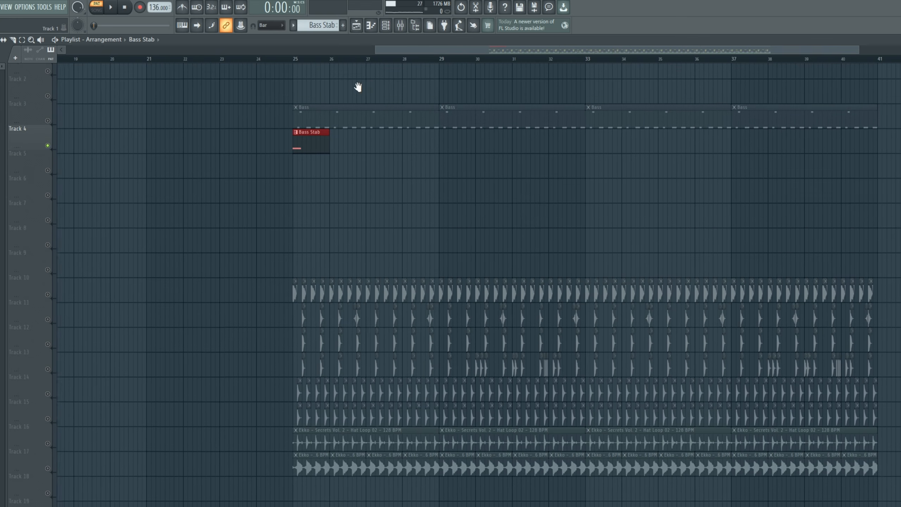
- Audition the soloed Bass Stab clip on Track 4 from bar 25
scroll(309, 60, "up", 4)
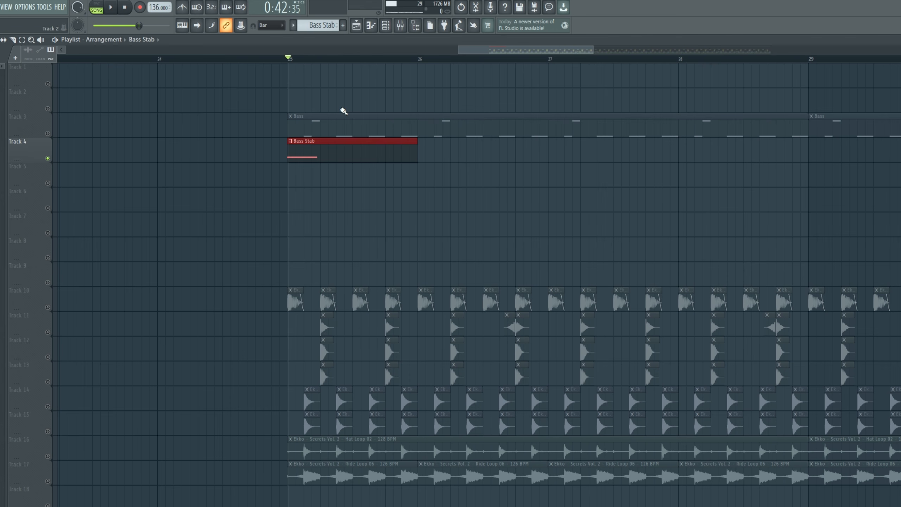
key("space")
key("space")
key("space")
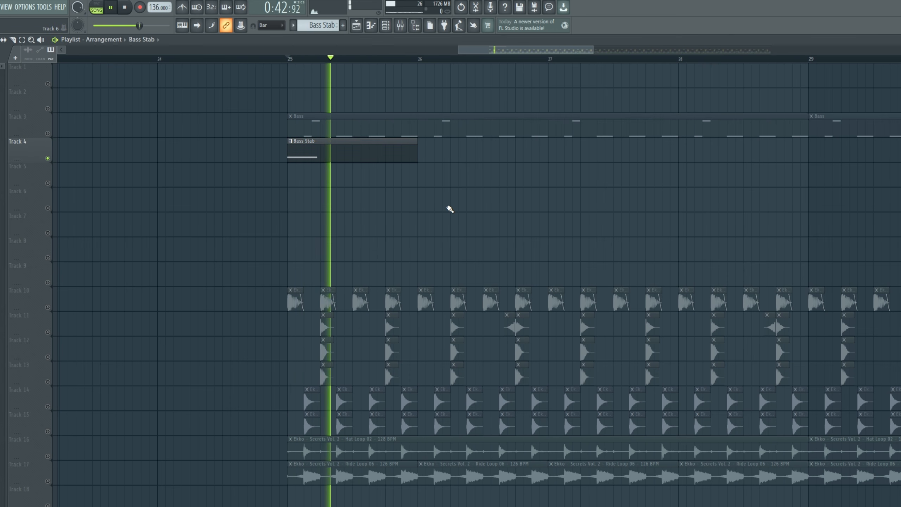
key("space")
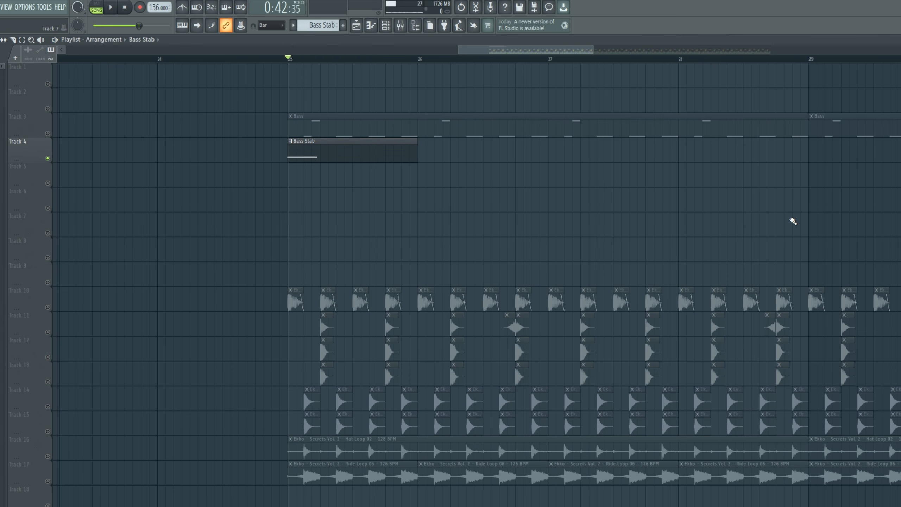
key("space")
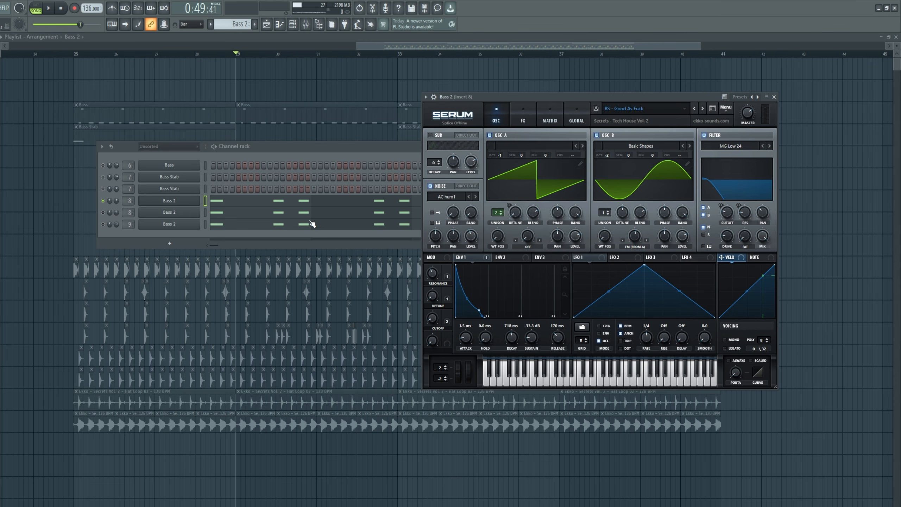
- Audition the Bass 2 layers one after another, opening the synth of the second and third layers
key("space")
left_click(182, 213)
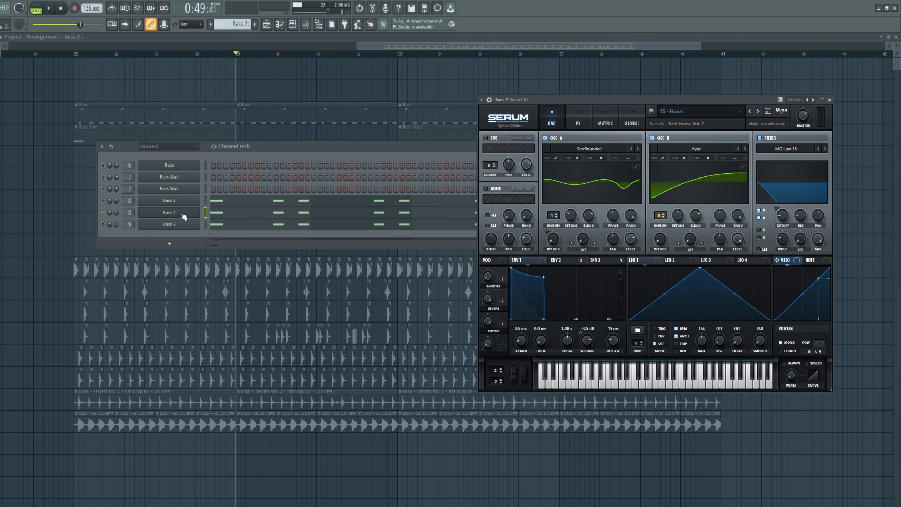
key("space")
key("space")
key("space")
left_click(174, 223)
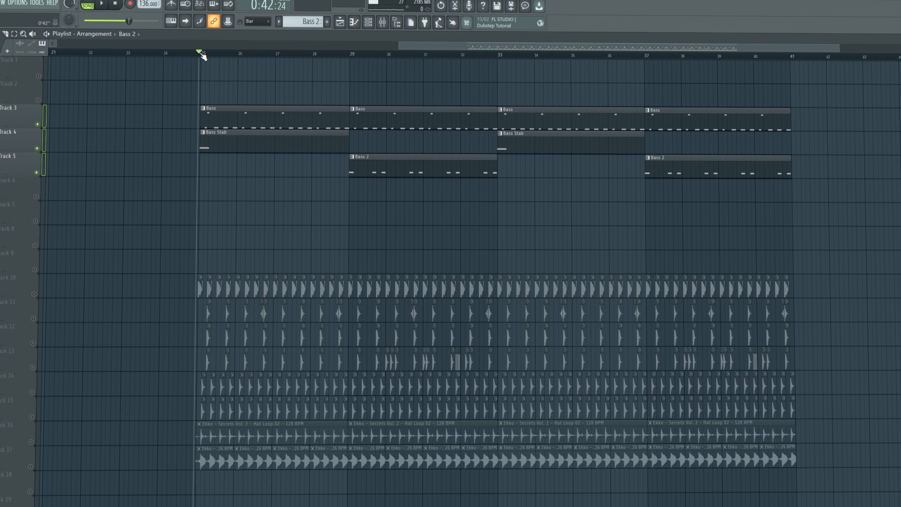
- Unmute the kick on Track 10 and play it with the Bass, Bass Stab and Bass 2 clips
left_click(36, 284)
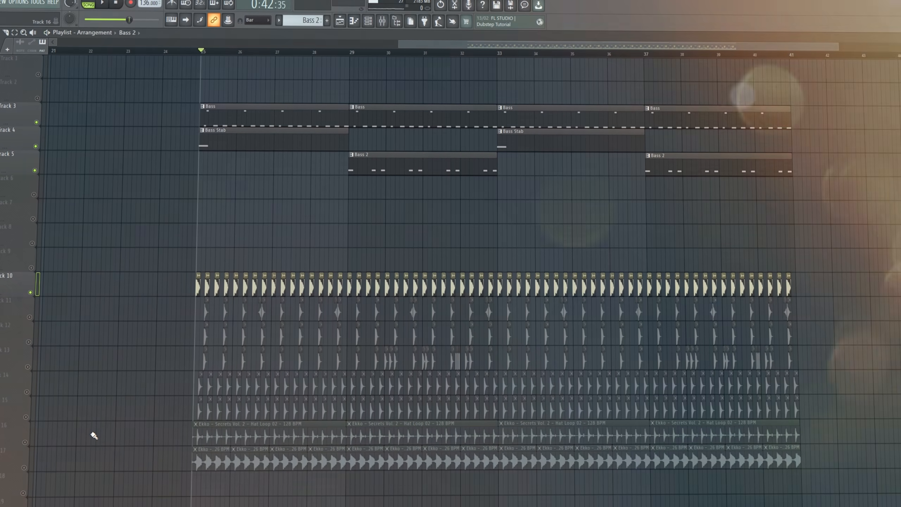
key("space")
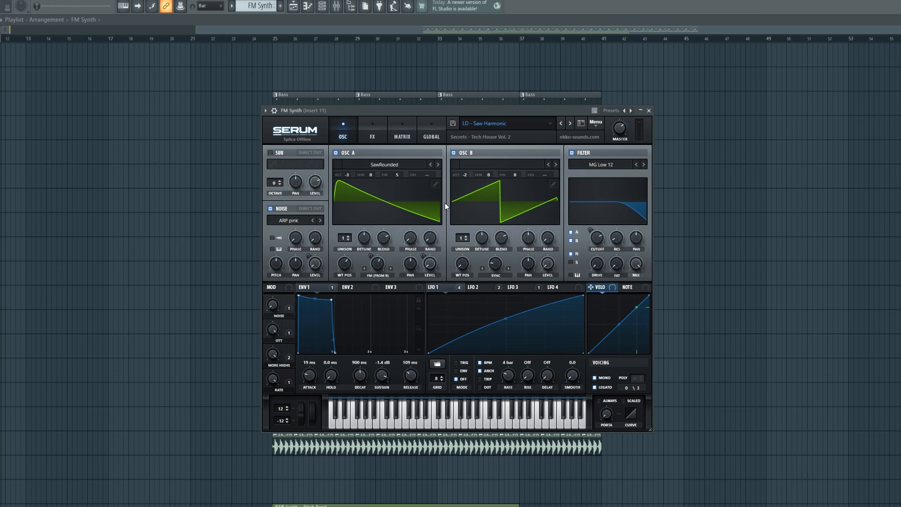
- Compare the FM Synth with oscillator B off and on, and adjust oscillator A's FM (From B) warp amount
left_click(454, 152)
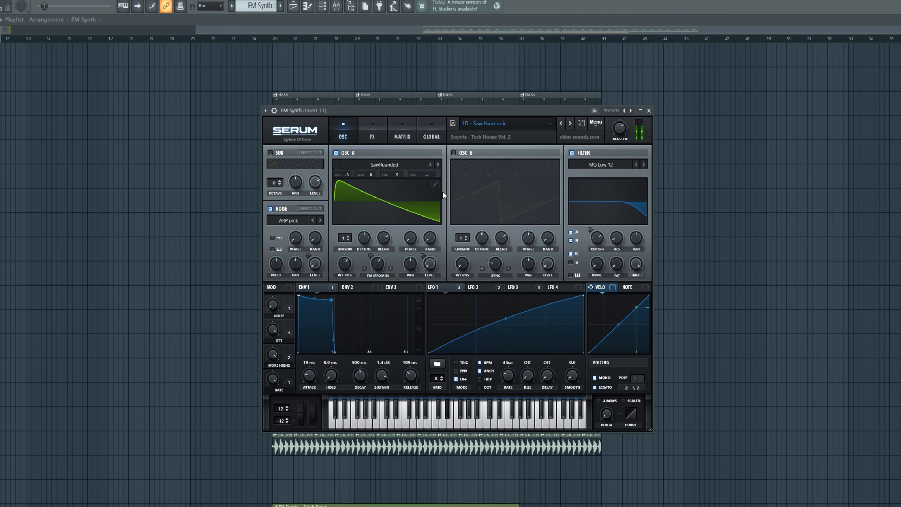
left_click(453, 153)
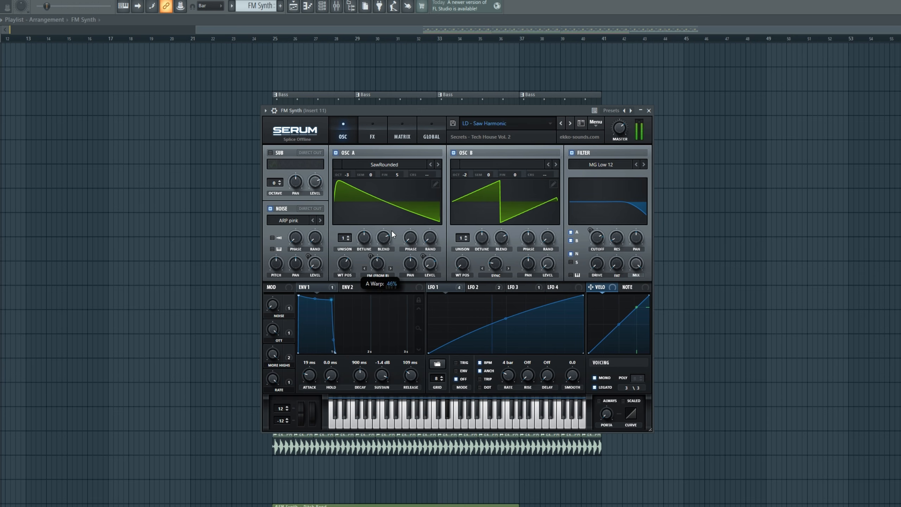
left_click_drag(397, 228, 400, 228)
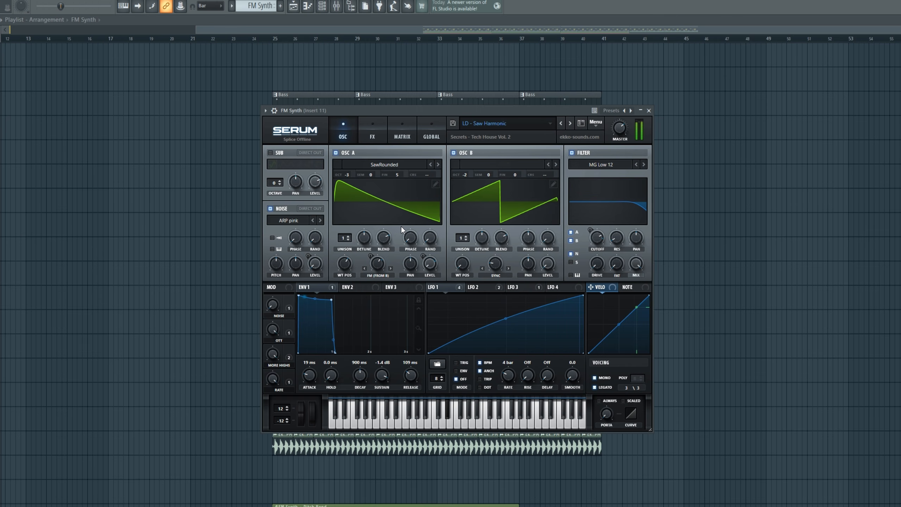
- Review the FM Synth's effects chain in Serum, from Hyper/Dimension through distortion, compressor, EQ and filter
left_click(372, 135)
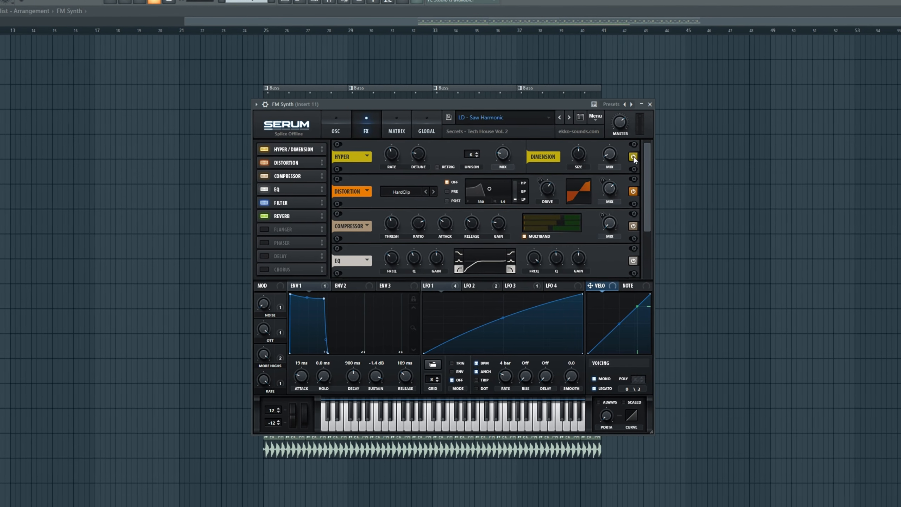
left_click_drag(648, 170, 639, 188)
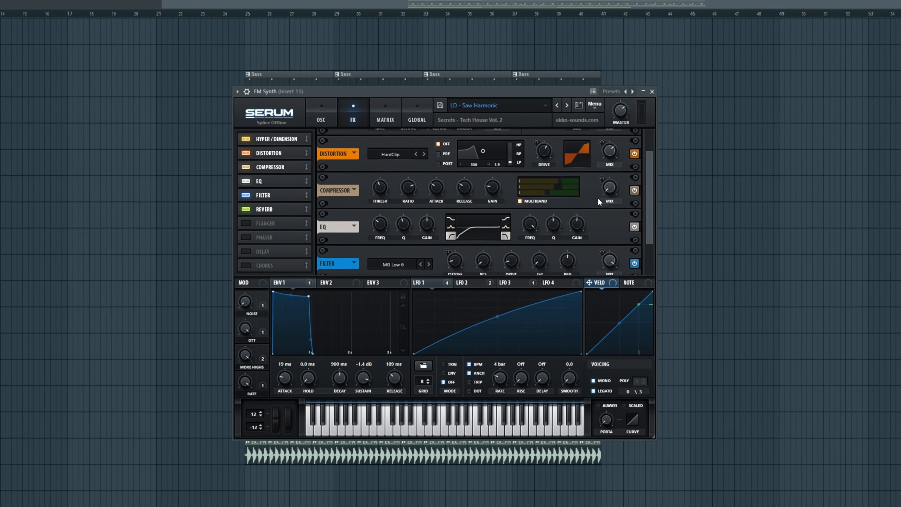
scroll(631, 207, "down", 2)
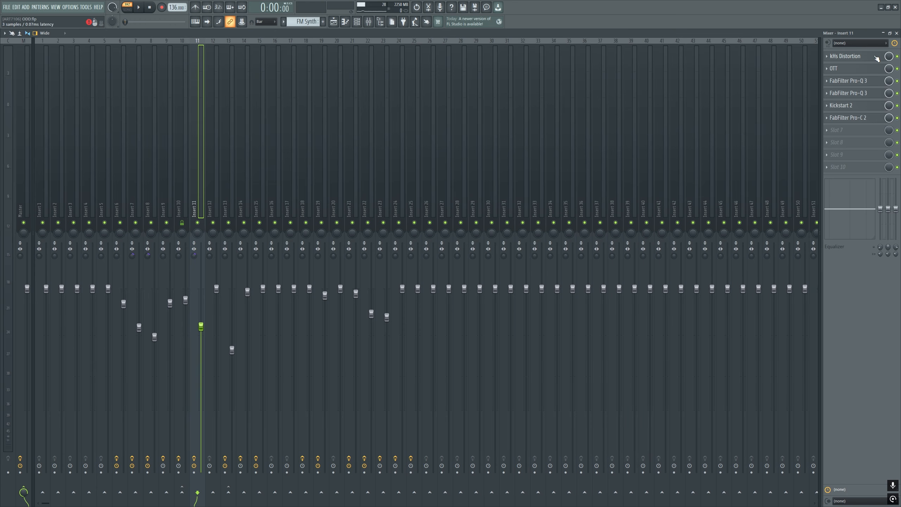
- Examine the kHs Distortion and OTT settings on Insert 11, moving their windows to the middle of the mixer
left_click(876, 58)
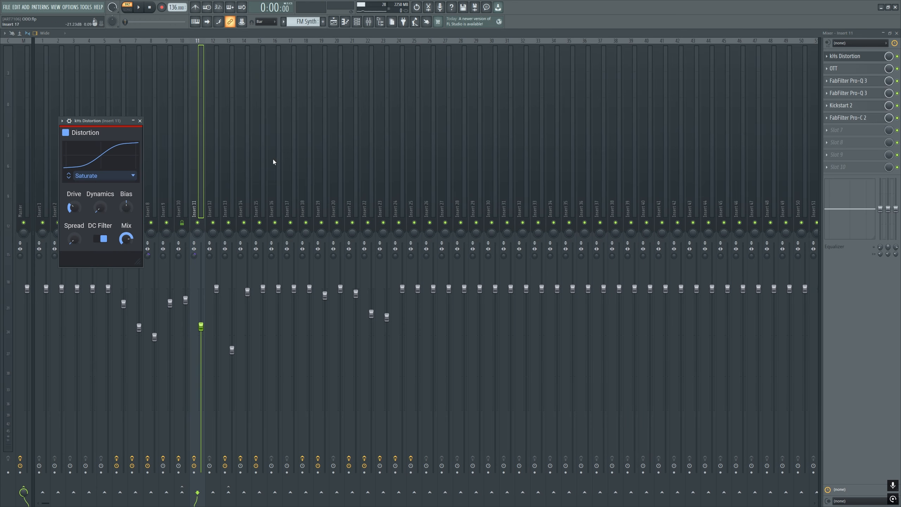
left_click_drag(106, 122, 444, 112)
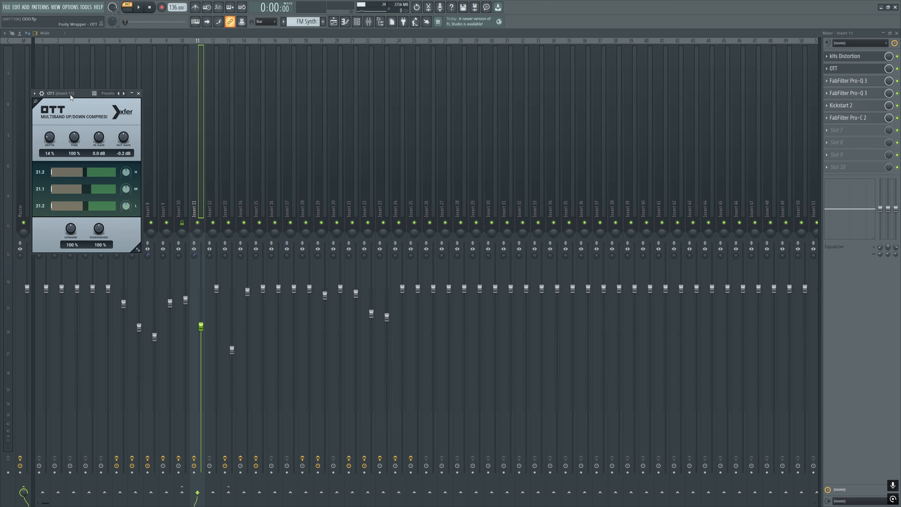
left_click_drag(71, 97, 450, 110)
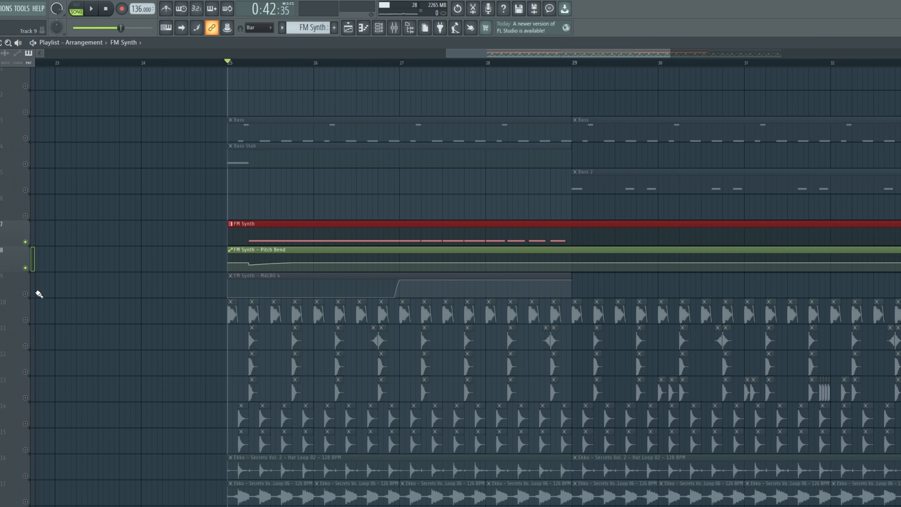
- Unmute the FM Synth MACRO 4 automation on Track 9 and play the section from bar 25
left_click(28, 295)
key("space")
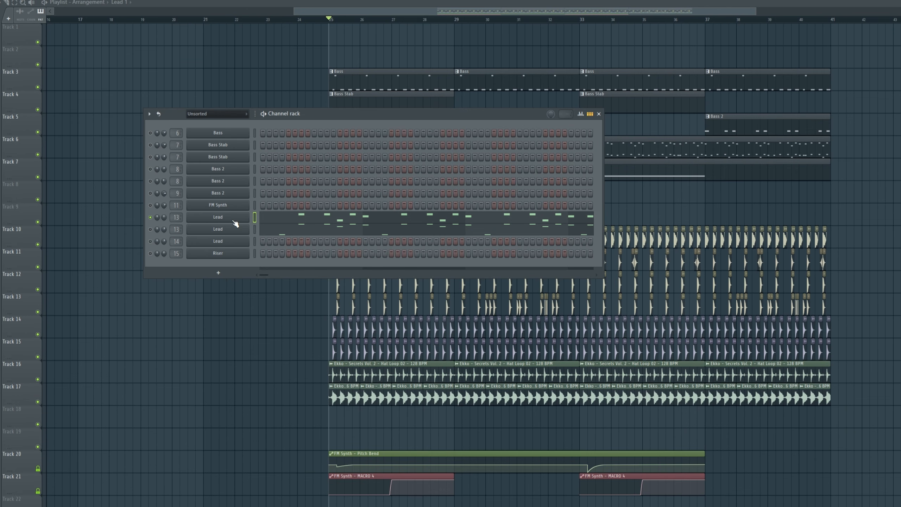
- Open the first Lead layer on Insert 13, play it and turn on its oscillator B
left_click(233, 219)
key("space")
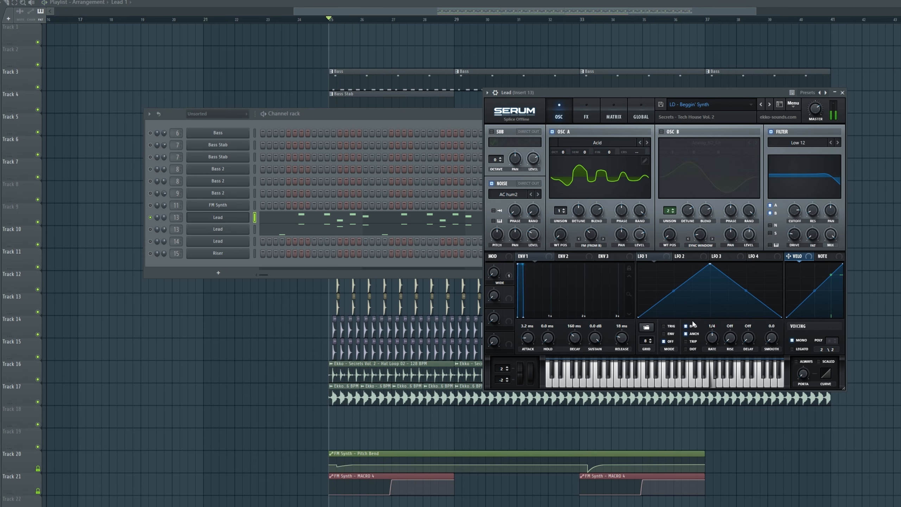
left_click(662, 131)
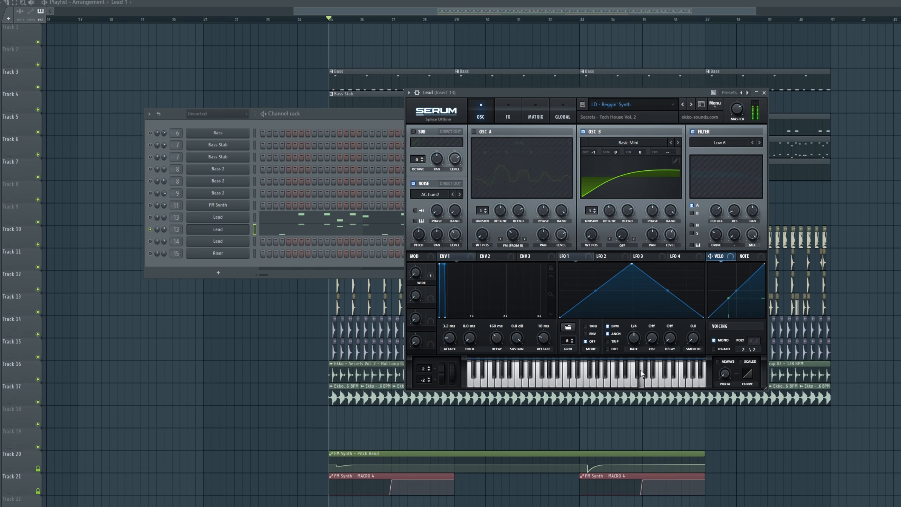
- Review the second Lead layer's Serum effects and examine the Pro-Q 3 curve on Insert 14
left_click(509, 117)
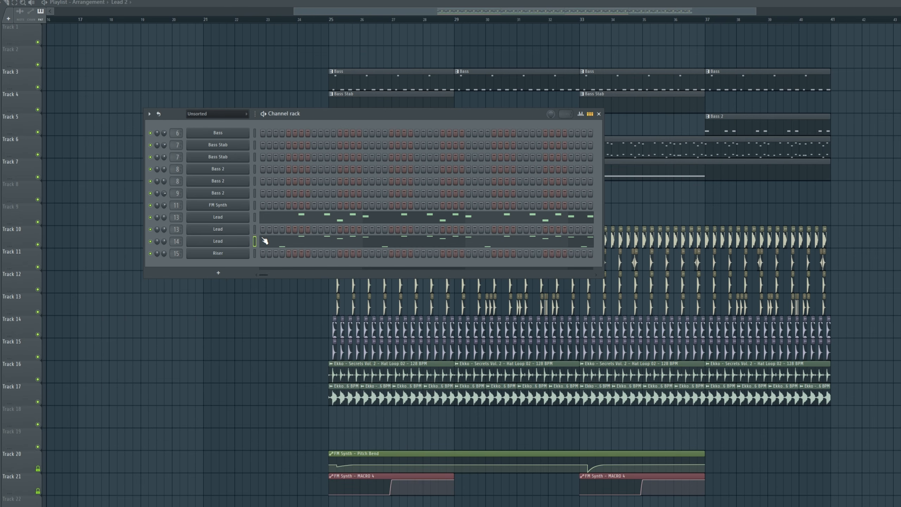
left_click(225, 230)
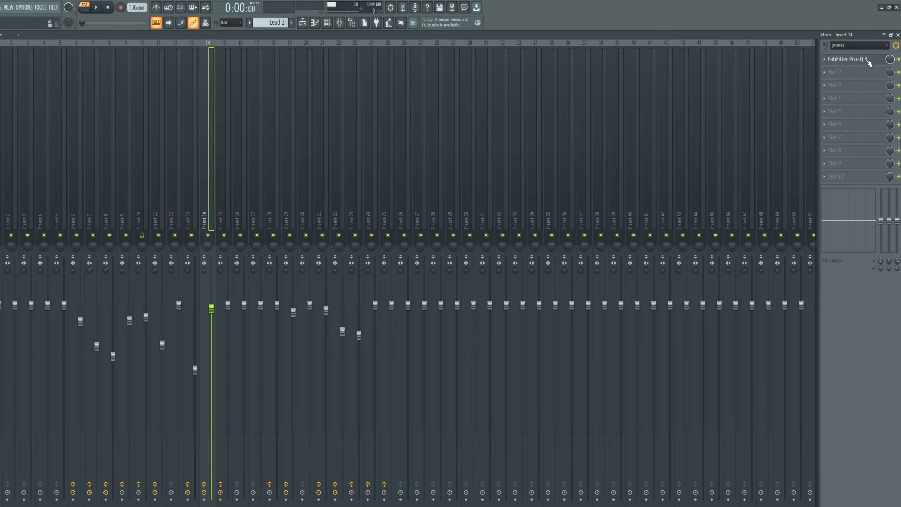
left_click(865, 59)
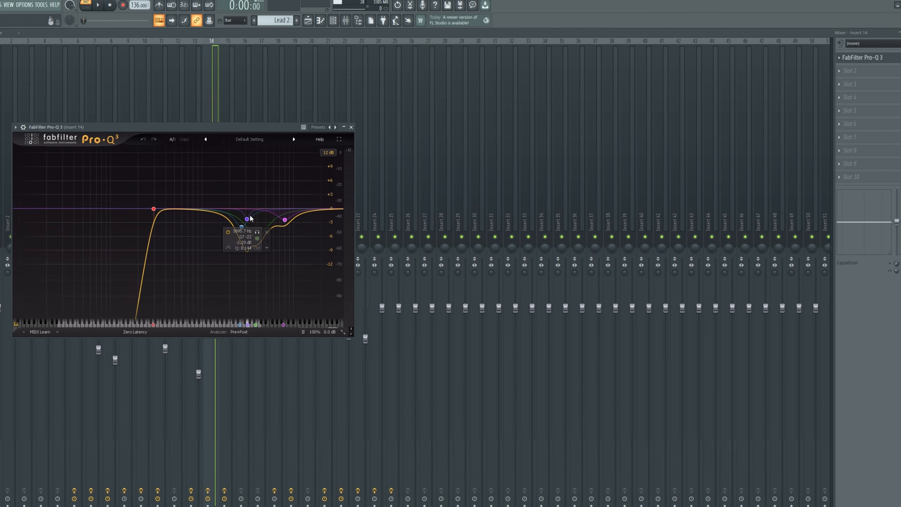
- Play the second Lead layer and compare its sound with the bell cuts in Insert 14's Pro-Q 3 bypassed and active
key("space")
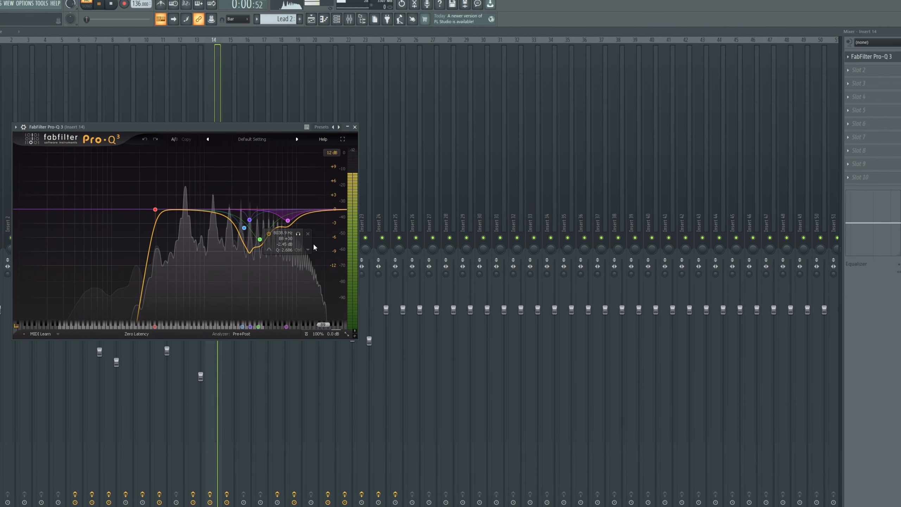
left_click_drag(322, 286, 231, 211)
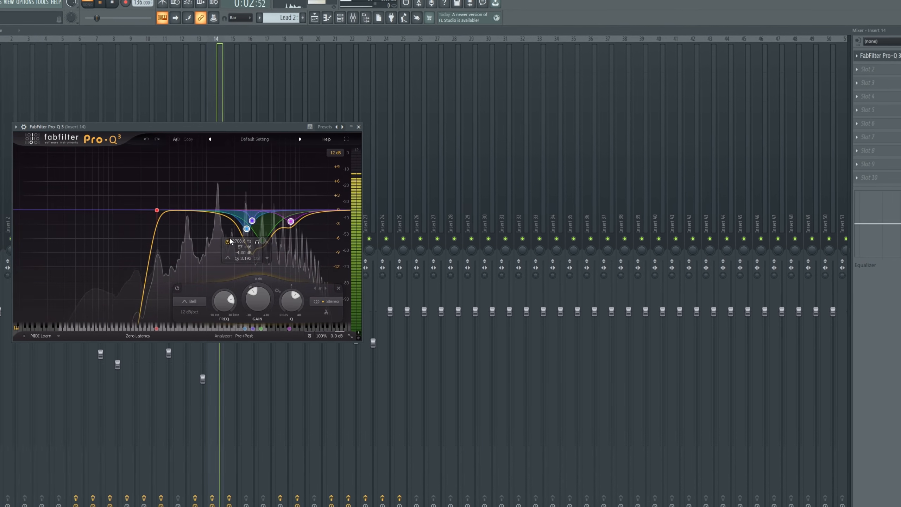
left_click(228, 242)
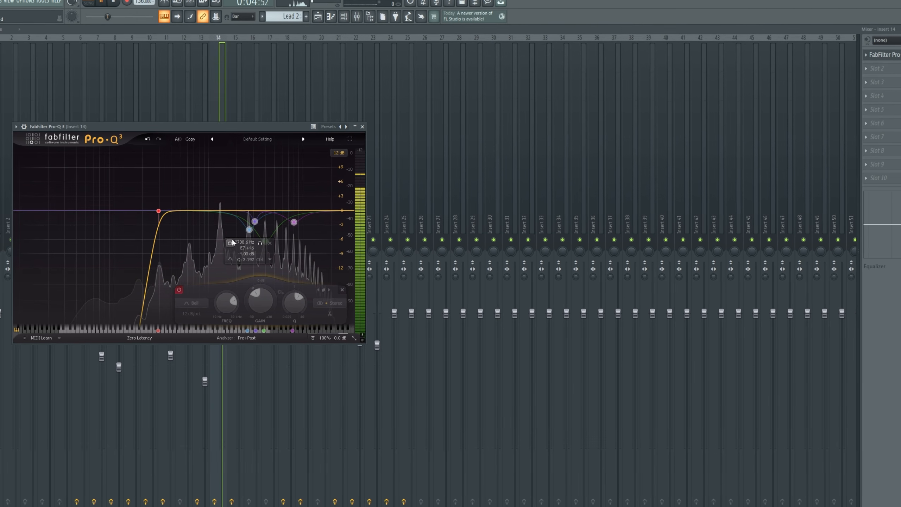
left_click(232, 240)
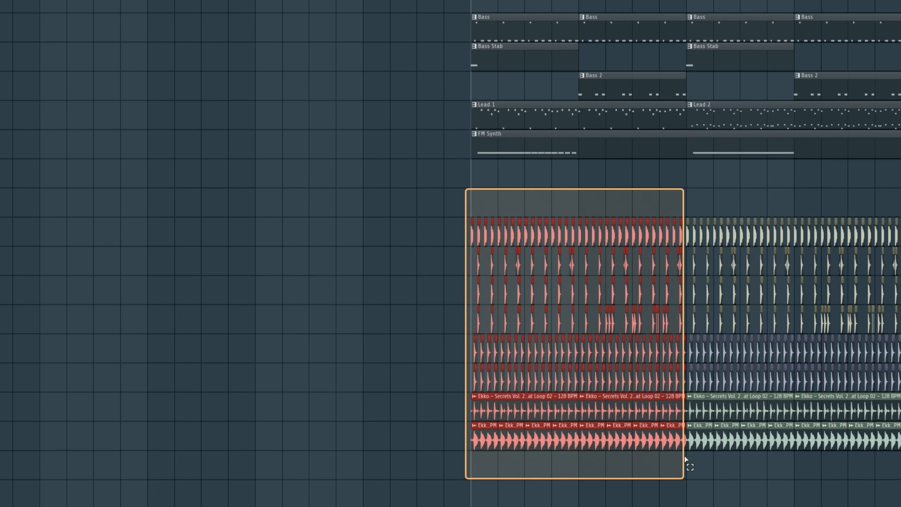
- Copy the drop's first eight bars of drum clips to bar 9, duplicate them directly after, and clear the selection
left_click_drag(684, 466, 256, 466)
scroll(370, 458, "up", 2)
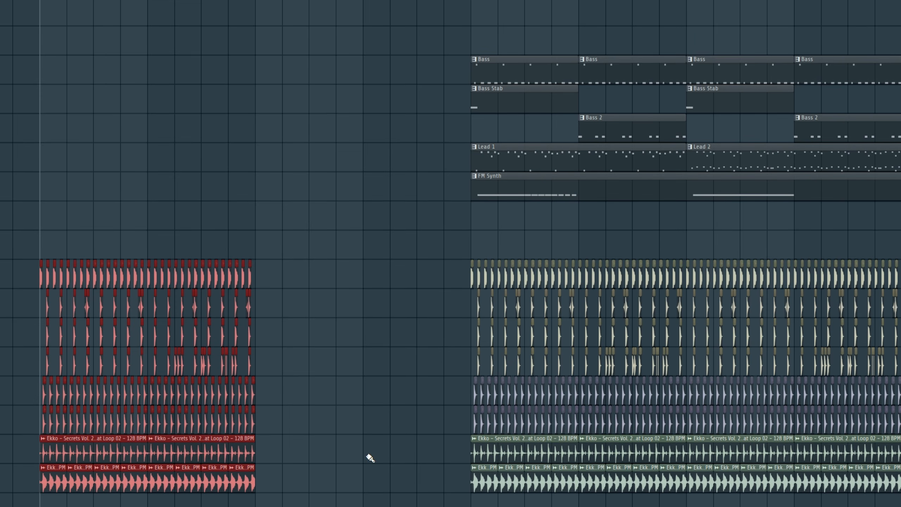
key("ctrl+b")
key("ctrl+d")
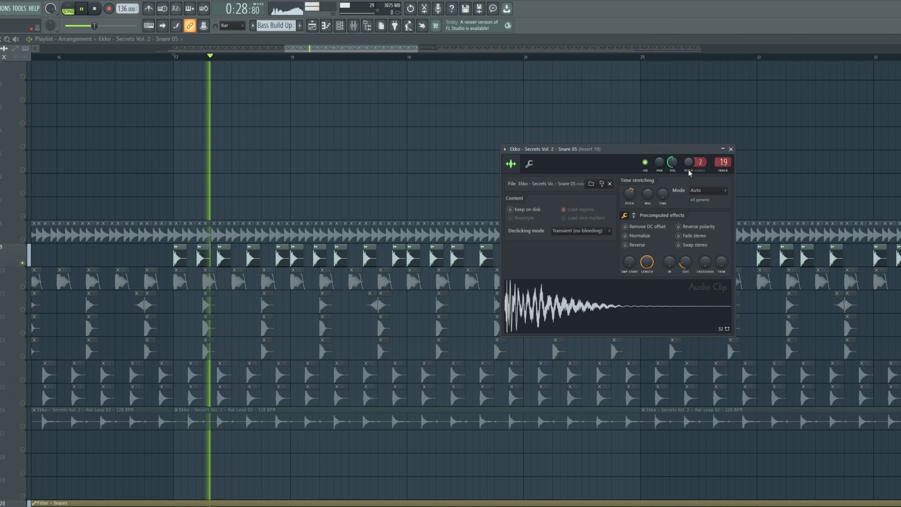
- Move the Snare 05 sample window aside and play the build-up's Lead 2 clips from bar 9
left_click_drag(664, 149, 705, 152)
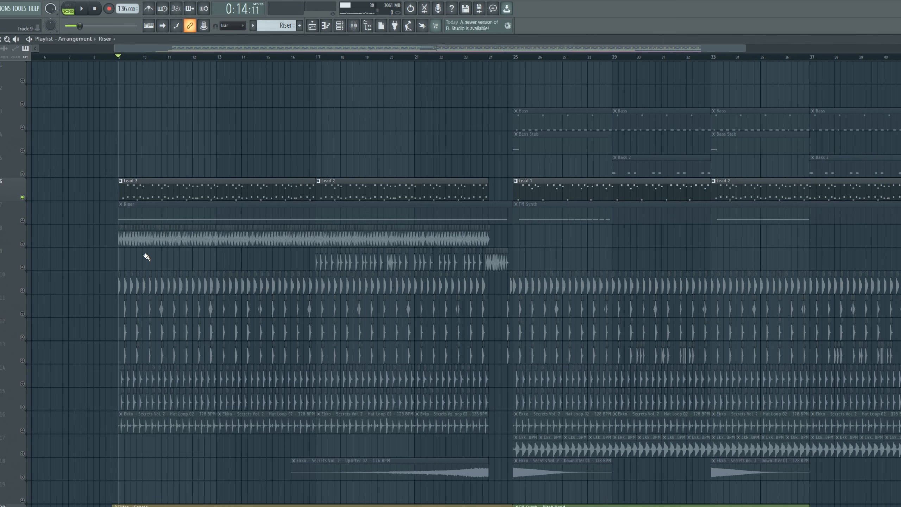
key("space")
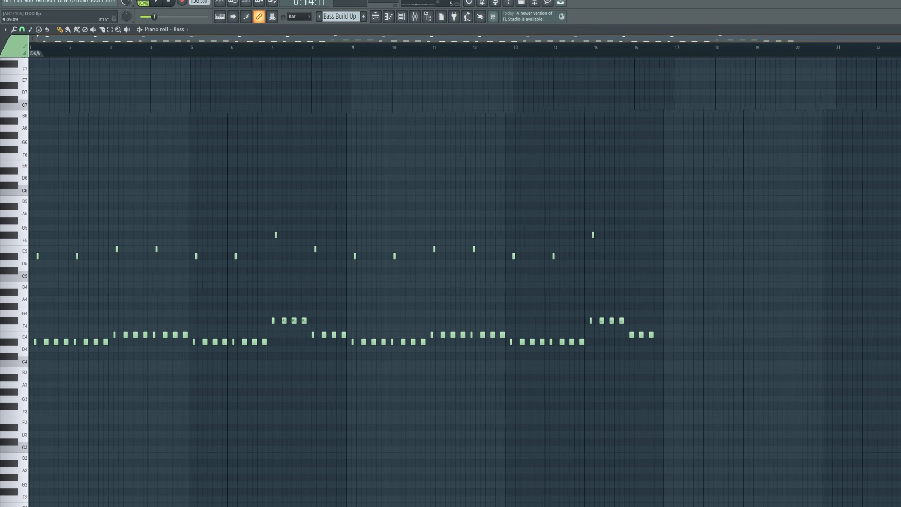
- Play the Bass Build Up pattern and examine its notes in the piano roll across the whole pattern
scroll(438, 237, "up", 2)
key("space")
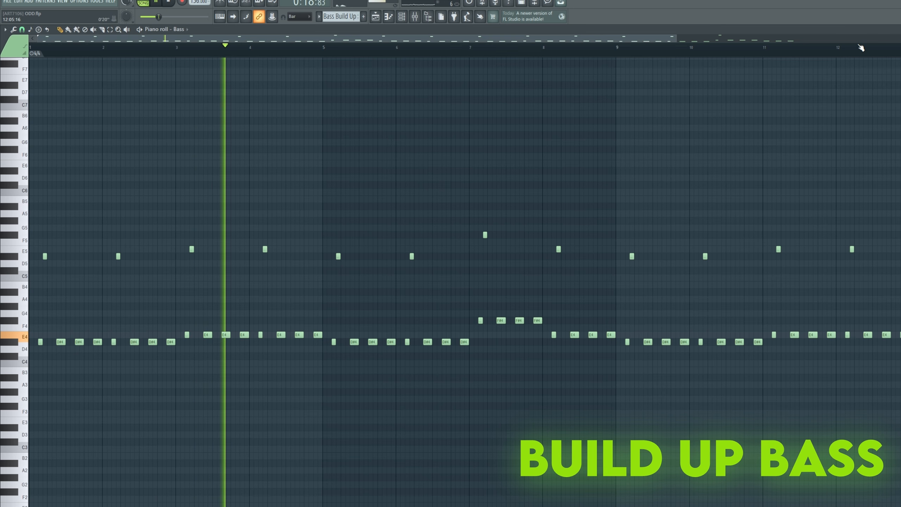
left_click_drag(677, 39, 797, 38)
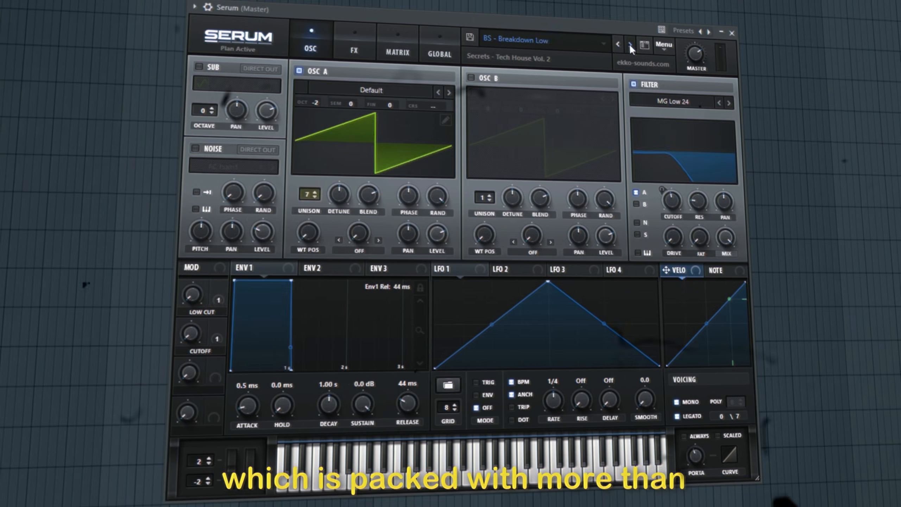
- Browse through the Secrets - Tech House Vol. 2 bass presets in Serum, including BS - Breakdown Low and BS - Feeling Disconnected
left_click(615, 36)
left_click(614, 37)
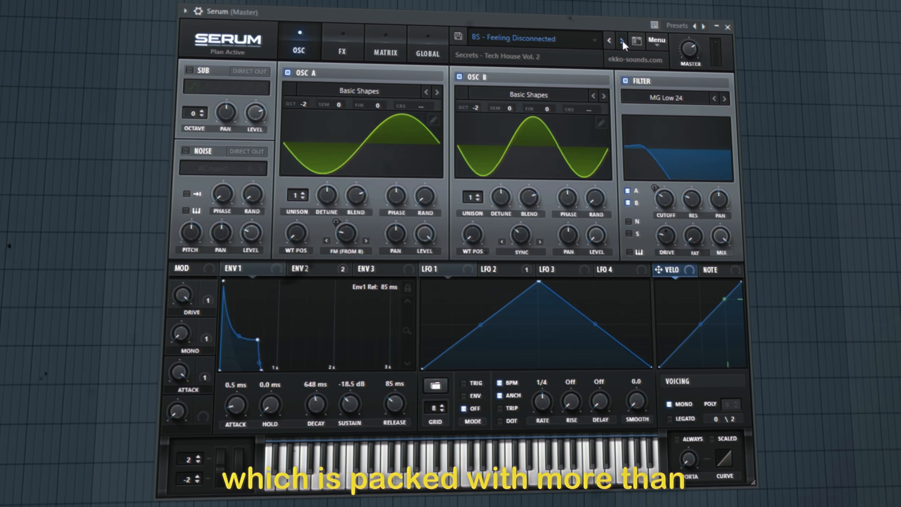
left_click(615, 37)
left_click(615, 36)
left_click(614, 36)
left_click(614, 37)
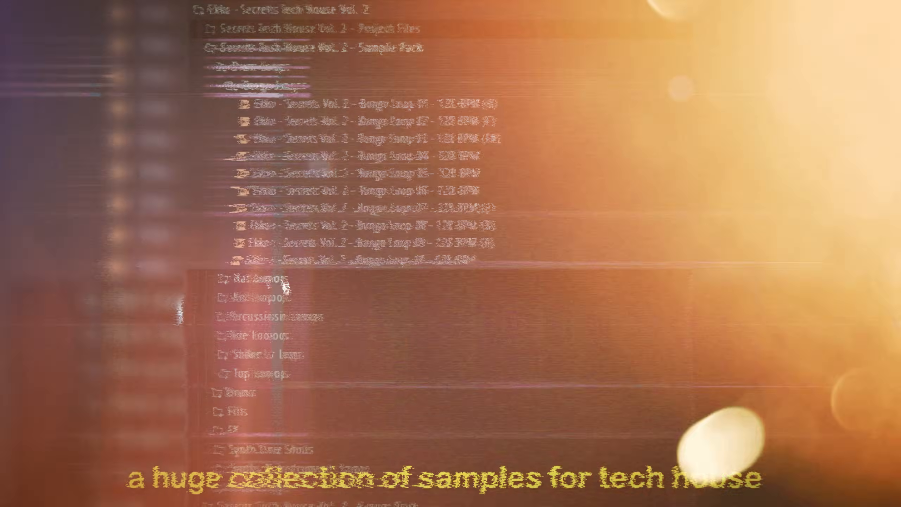
- Browse the Ekko - Secrets Tech House Vol. 2 sample pack, opening its drum loop folders and viewing the Top Loop samples
left_click(283, 281)
left_click(336, 343)
scroll(339, 344, "down", 5)
left_click(341, 335)
left_click(344, 325)
scroll(341, 341, "down", 12)
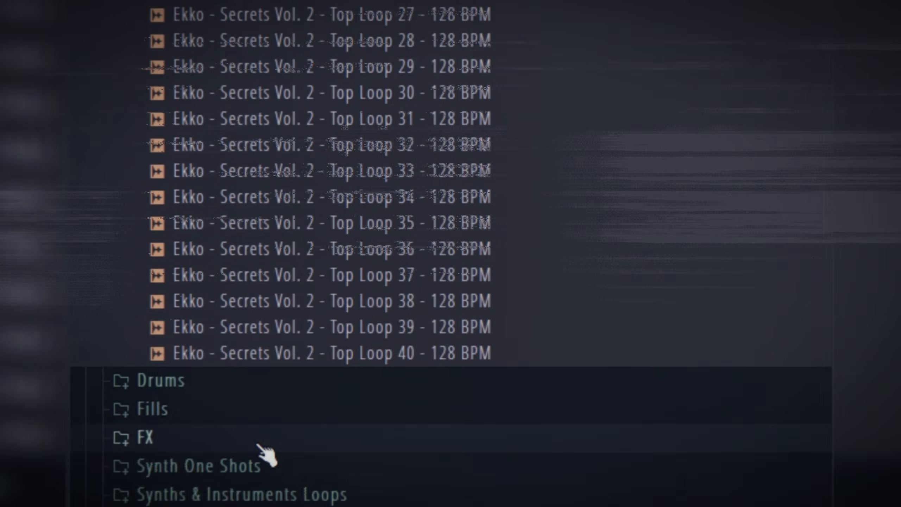
left_click(322, 379)
left_click(328, 383)
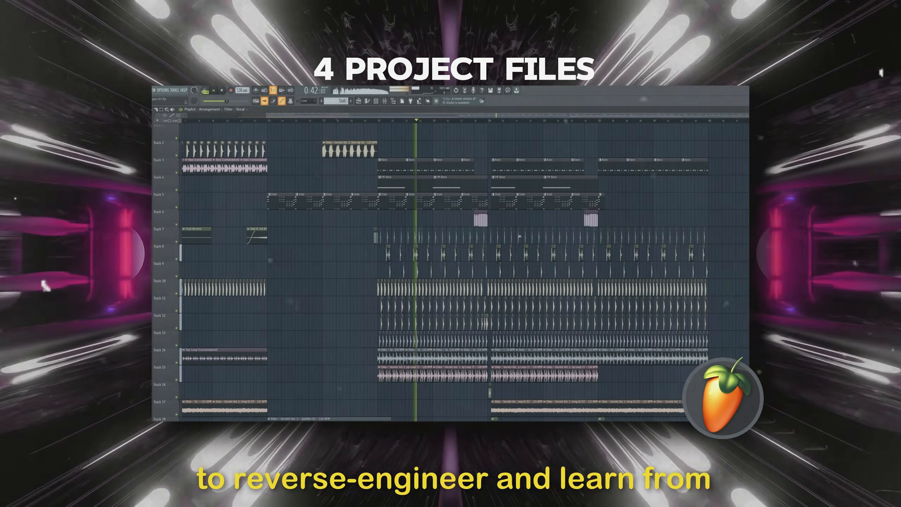